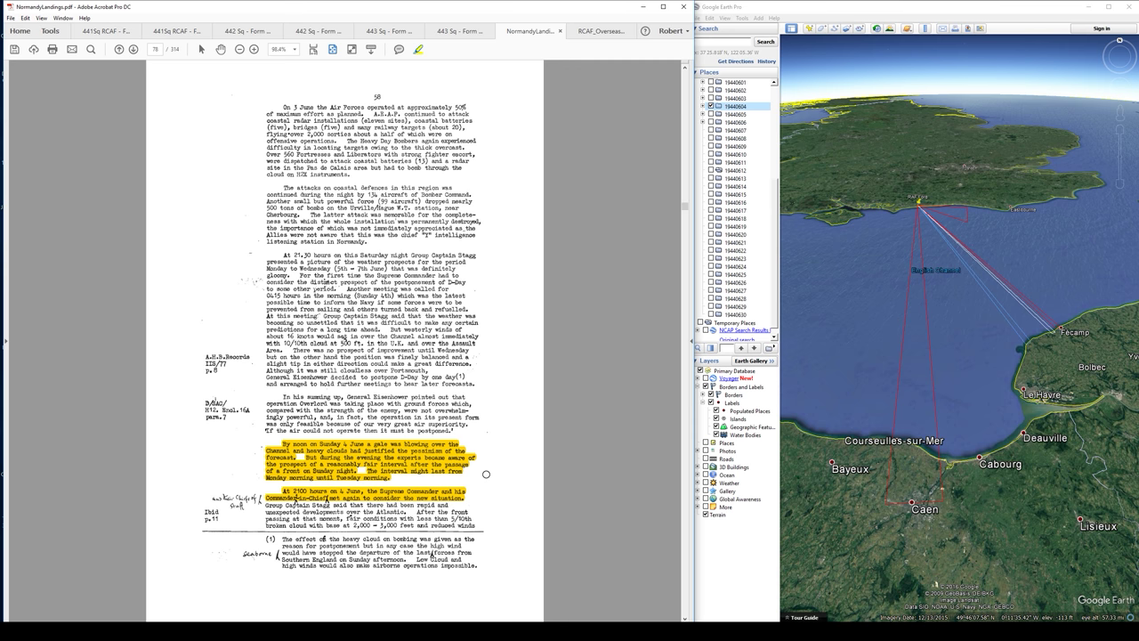
# - Scroll NormandyLandings.pdf to page 59 and its highlighted passage on the decision to launch
pyautogui.scroll(-3, 487, 356)
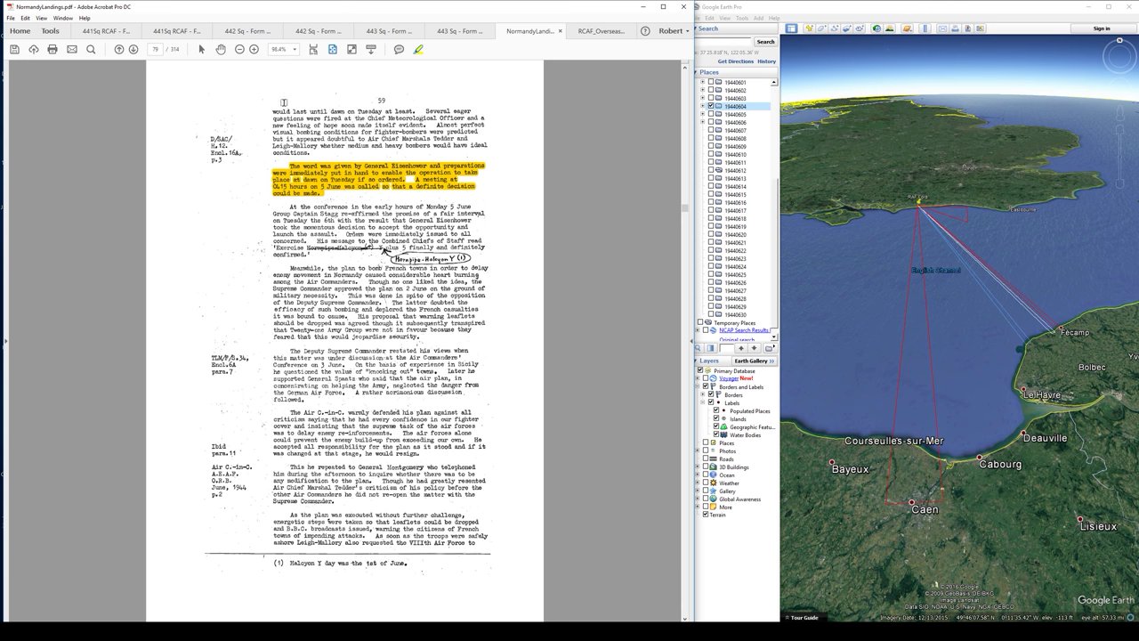
# - Move from the 441 Squadron record book to the 442 Sq Form 540 for June 1944
pyautogui.click(106, 33)
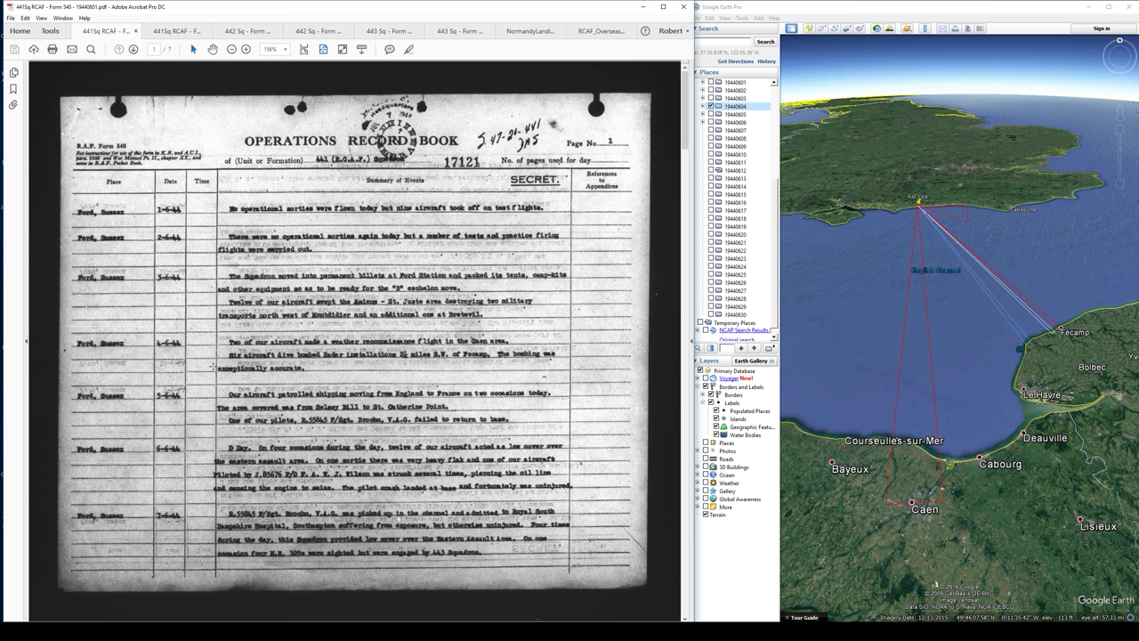
pyautogui.click(241, 31)
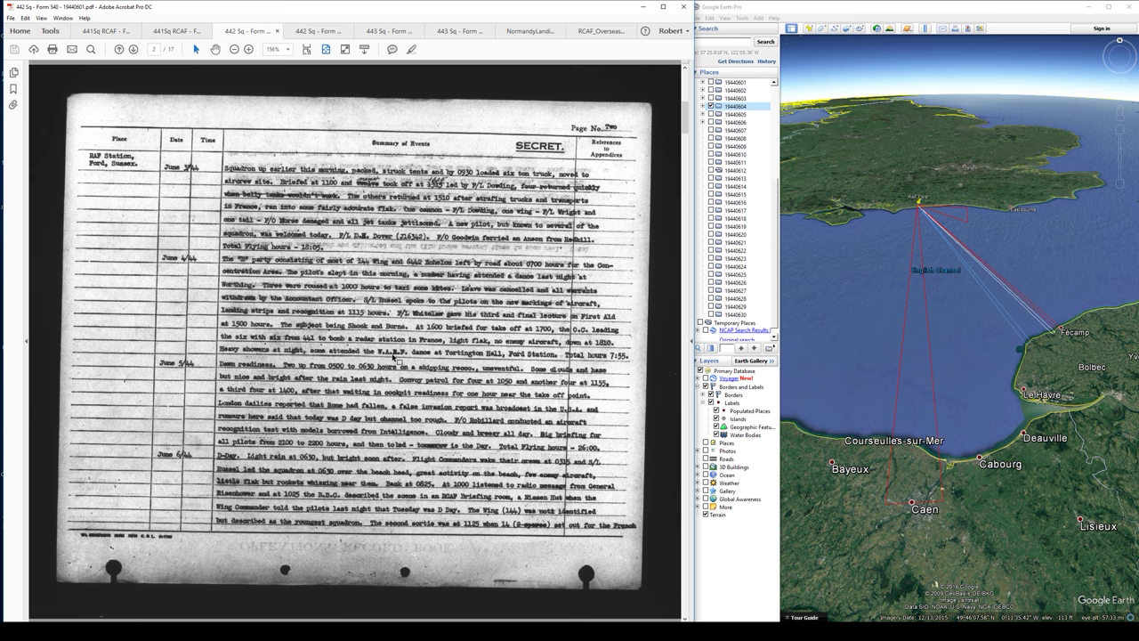
# - Examine the 442 Sq entries close up, then move on to the 443 Sq Form 540 record
pyautogui.scroll(5, 395, 356)
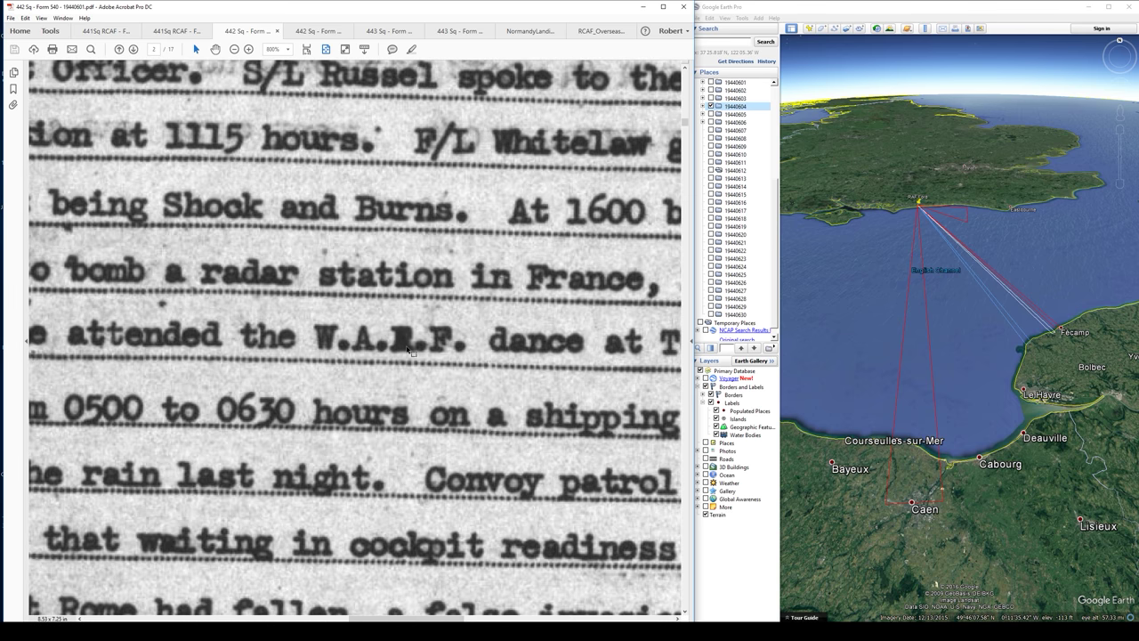
pyautogui.scroll(-5, 410, 351)
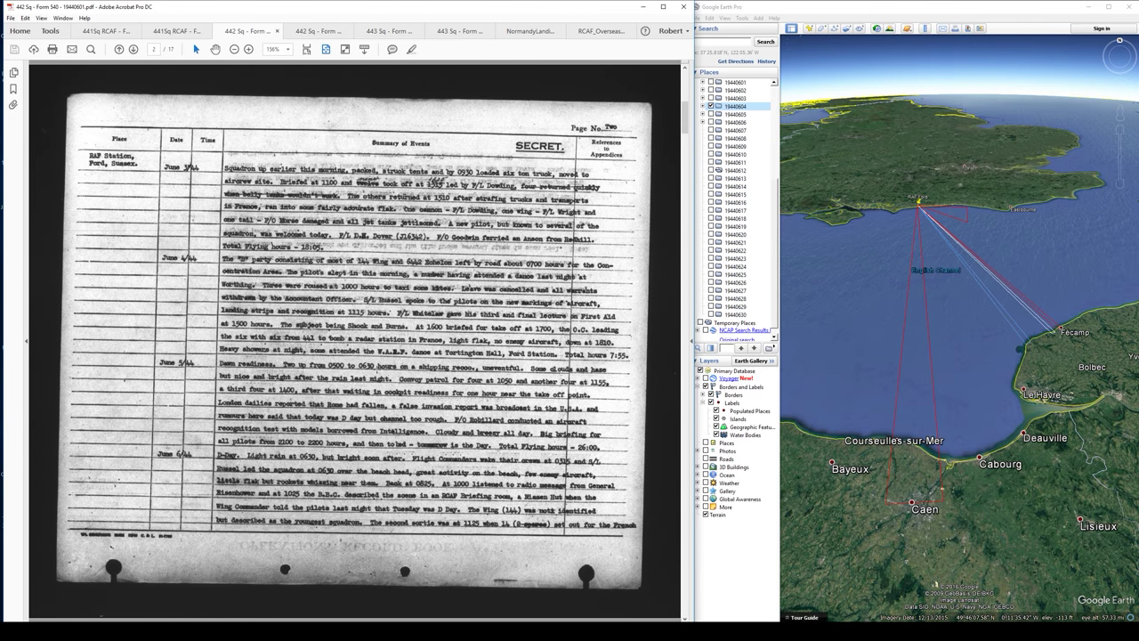
pyautogui.hotkey('ctrl', 'Tab')
pyautogui.hotkey('ctrl', 'Tab')
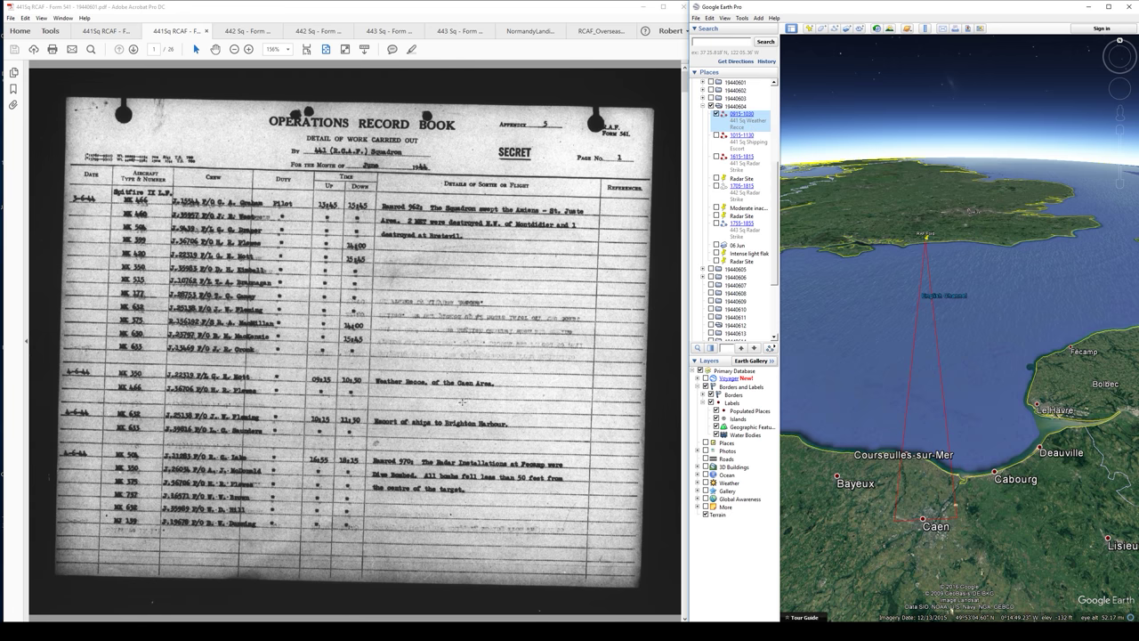
# - Show the 441 Sq 1015-1130 and 1655-1815 flight paths and the Fécamp Radar Site placemark
pyautogui.click(740, 140)
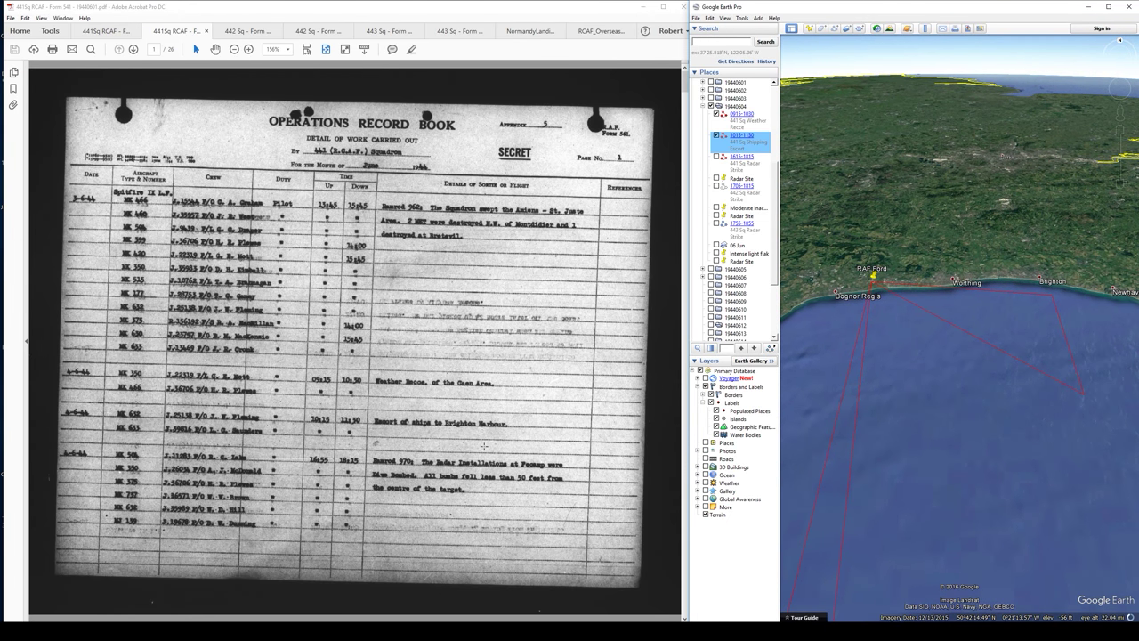
pyautogui.click(735, 166)
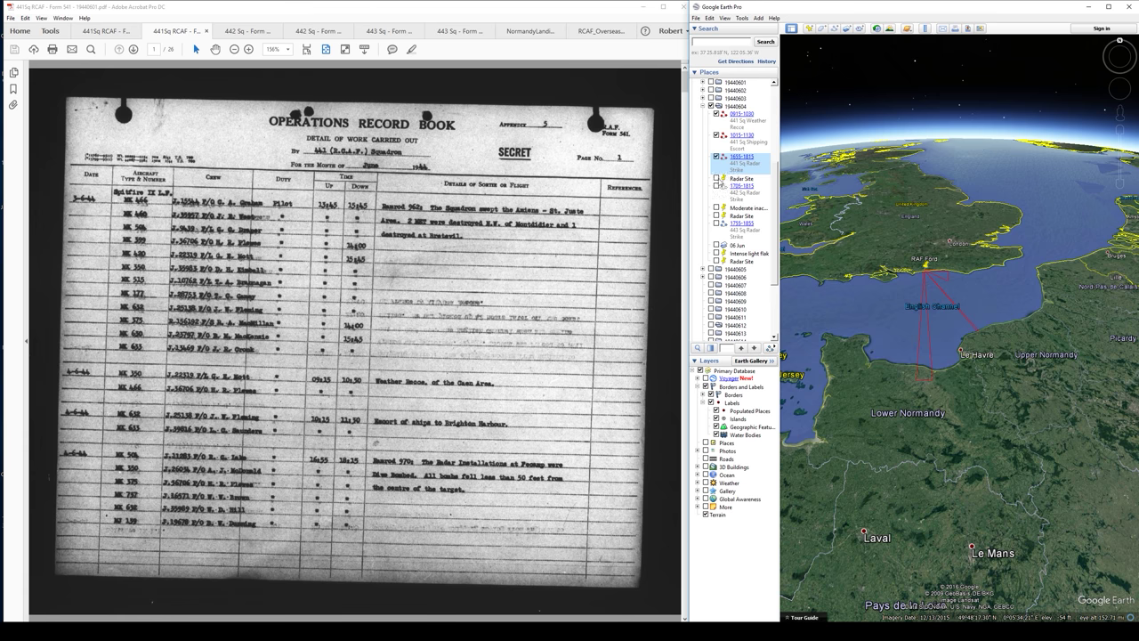
pyautogui.click(716, 179)
# - Fly to the Radar Site on the Fécamp cliffs and zoom out to see its surroundings
pyautogui.doubleClick(744, 181)
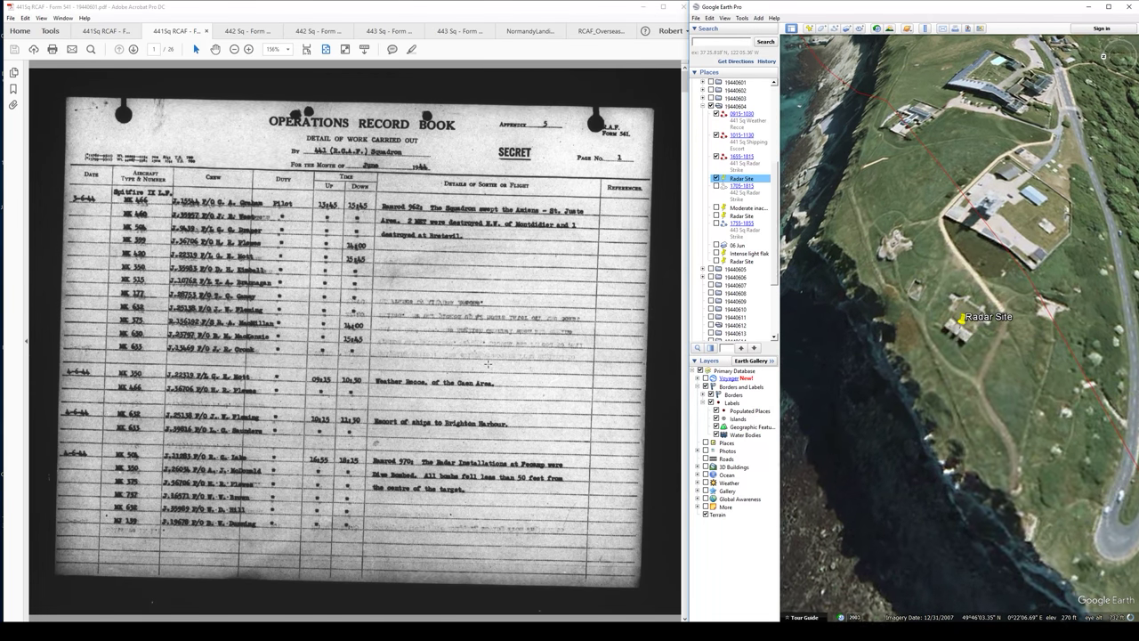
pyautogui.scroll(-5, 927, 316)
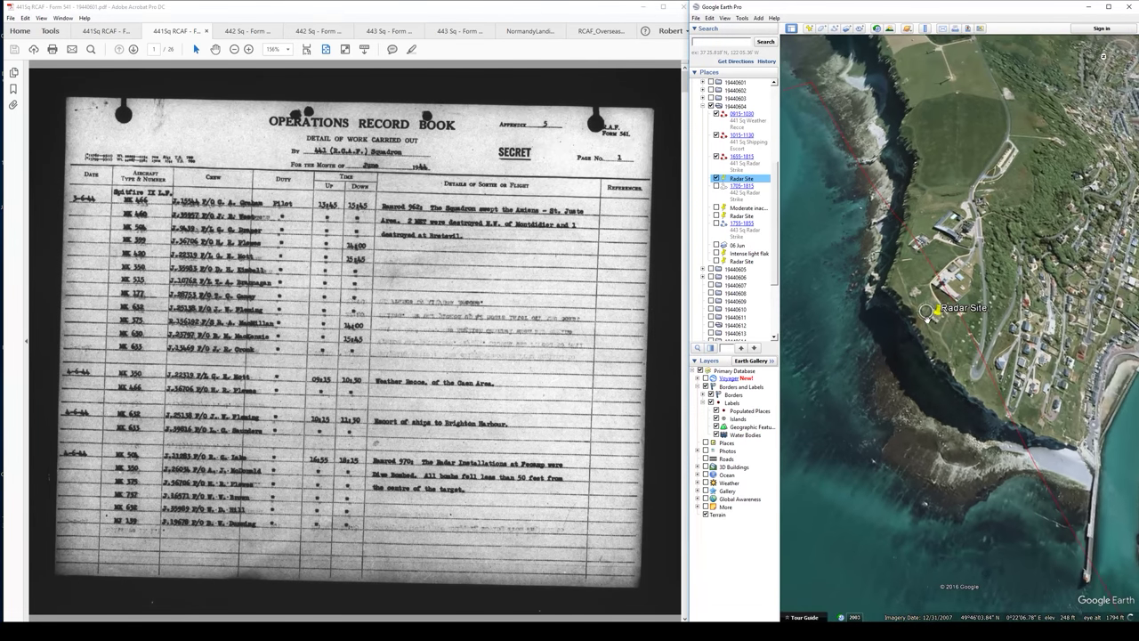
pyautogui.scroll(-3, 906, 292)
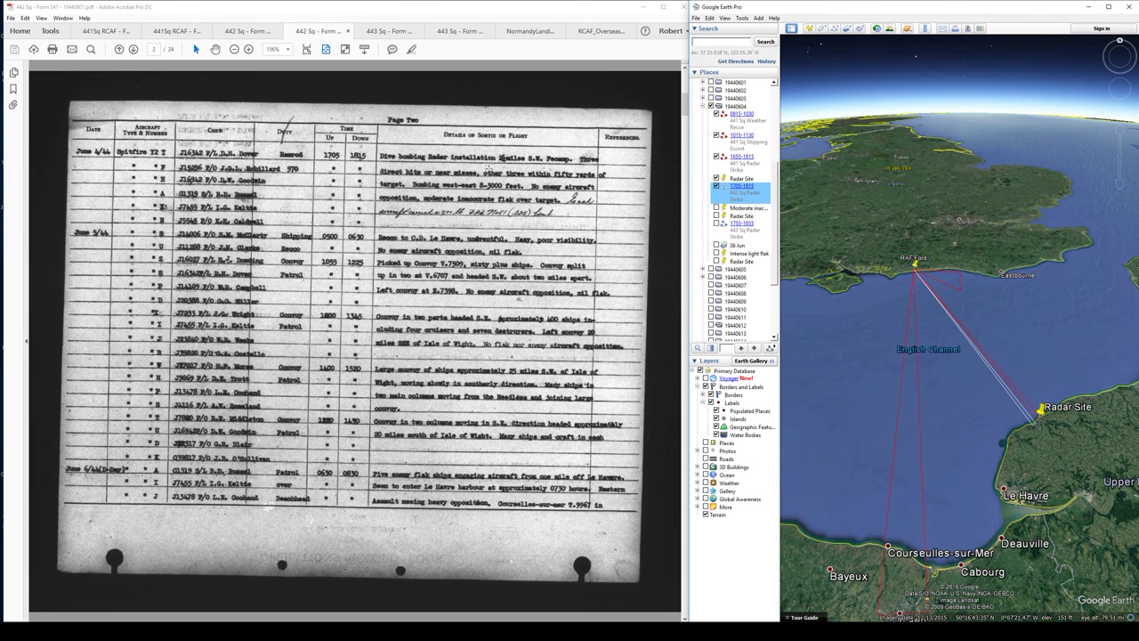
# - Turn on the second Radar Site placemark under 1705-1815 and fly close to it
pyautogui.click(716, 216)
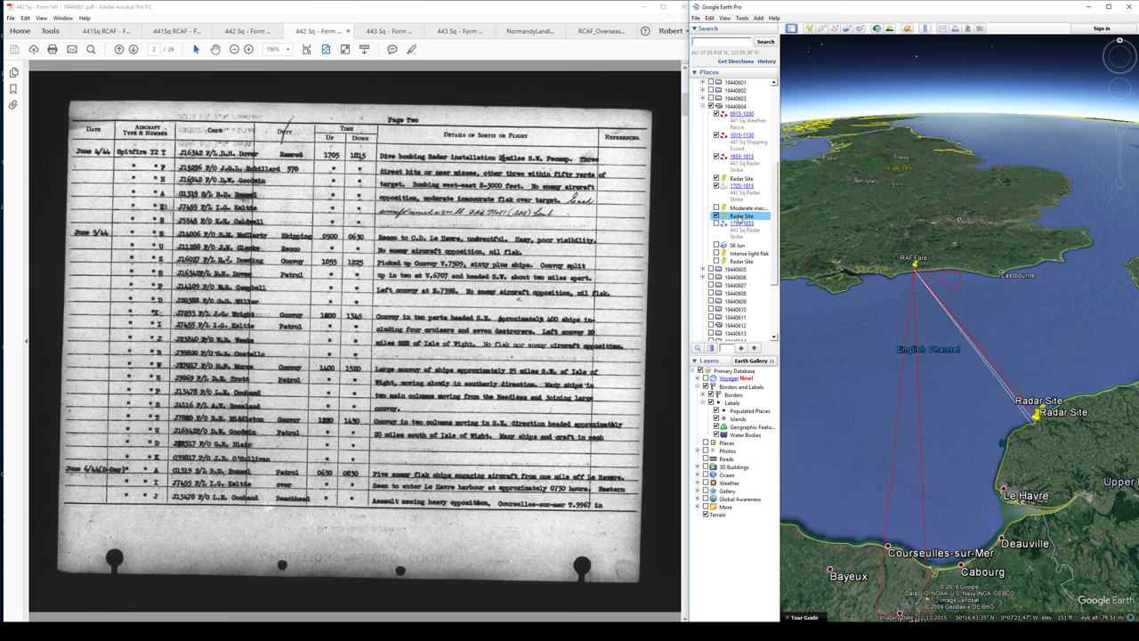
pyautogui.doubleClick(739, 218)
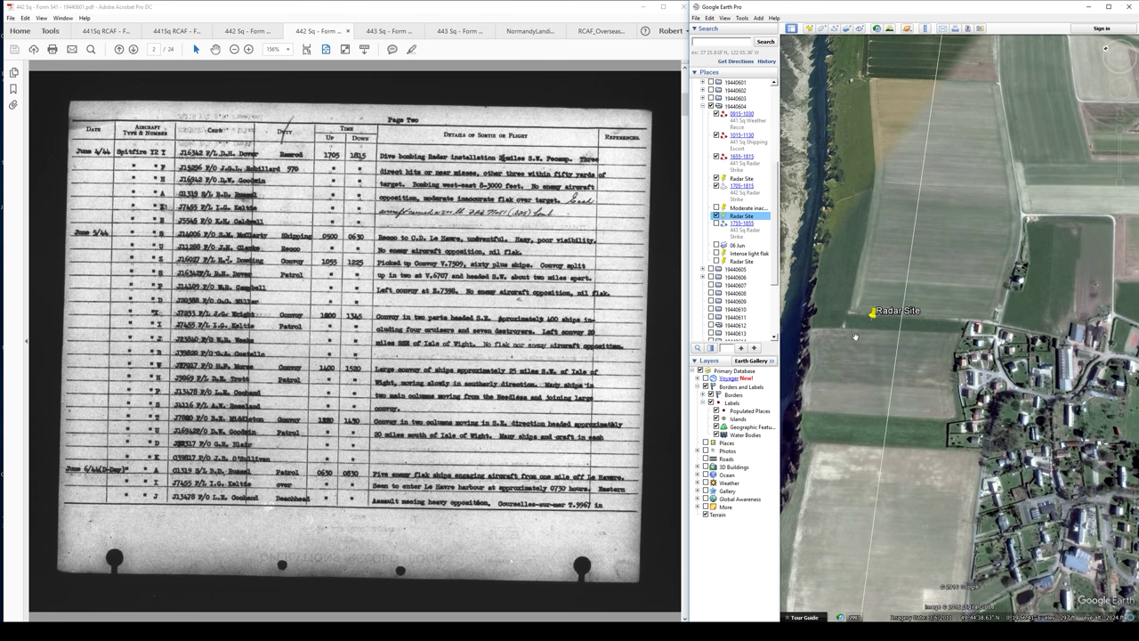
# - Compare 12/30/2007 and 12/30/2008 imagery of the clifftop fields, then zoom out toward Yport
pyautogui.scroll(-3, 868, 334)
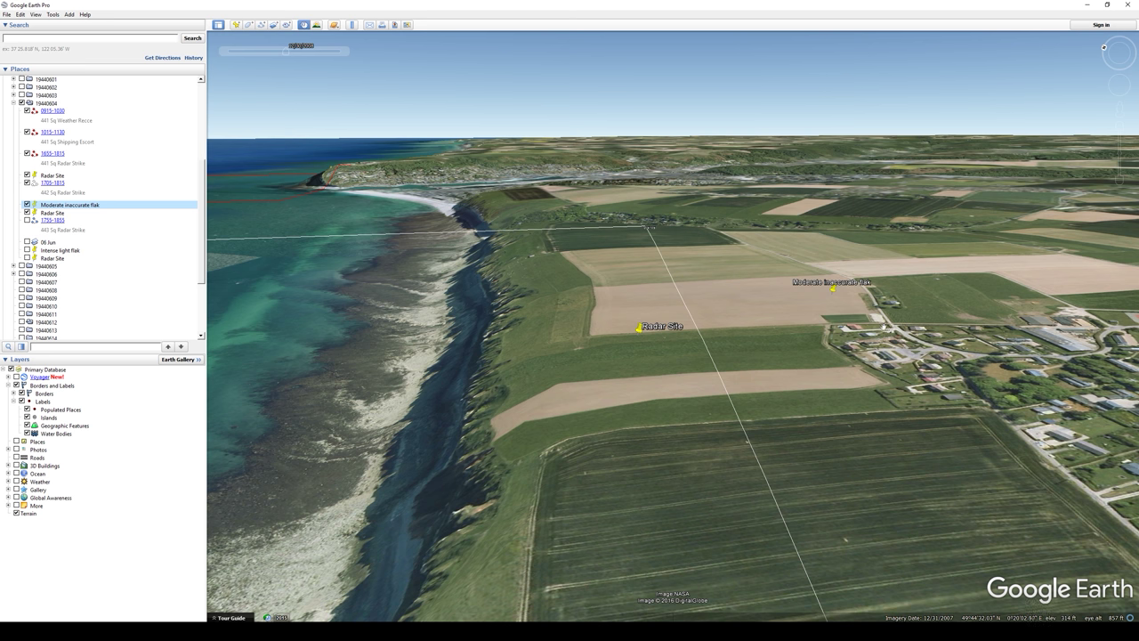
pyautogui.moveTo(888, 322); pyautogui.dragTo(871, 440)
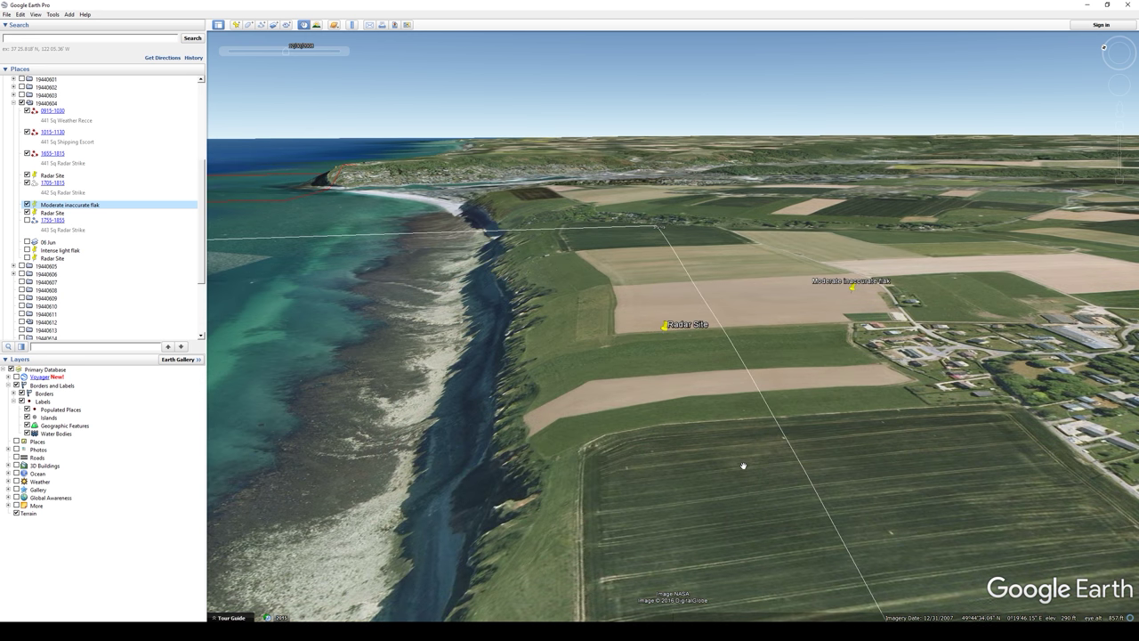
pyautogui.click(277, 51)
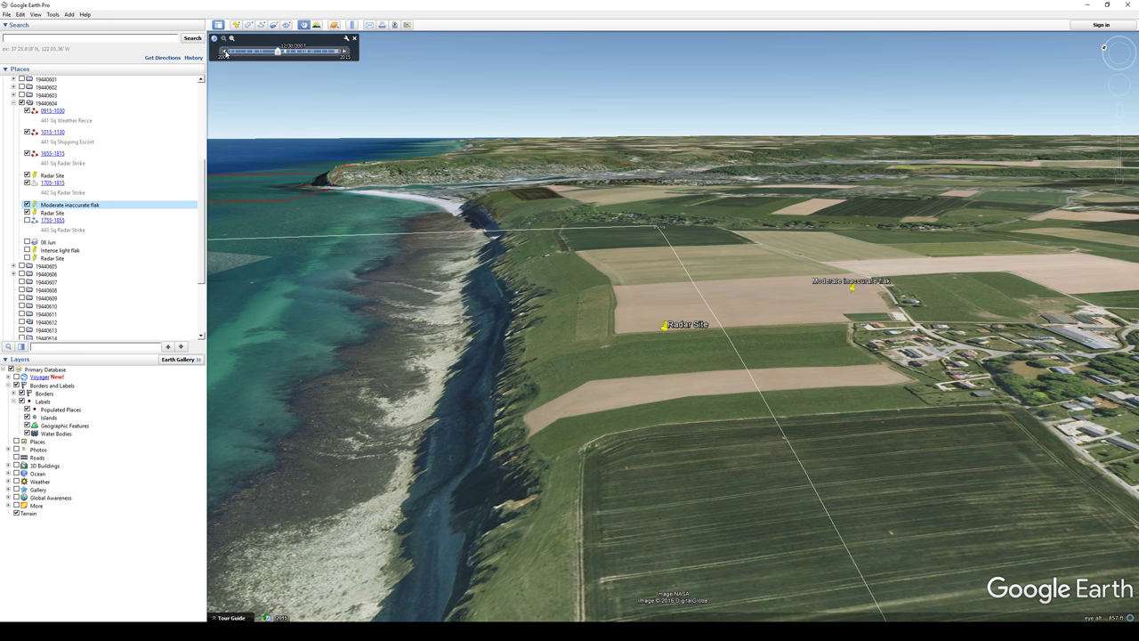
pyautogui.click(345, 51)
pyautogui.click(223, 53)
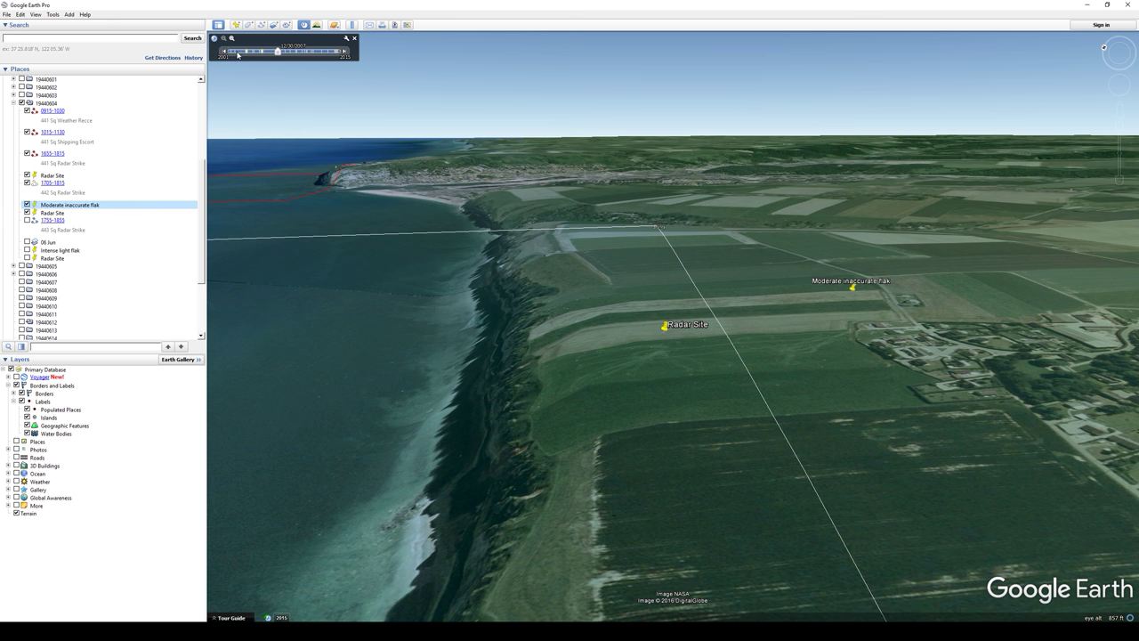
pyautogui.click(345, 51)
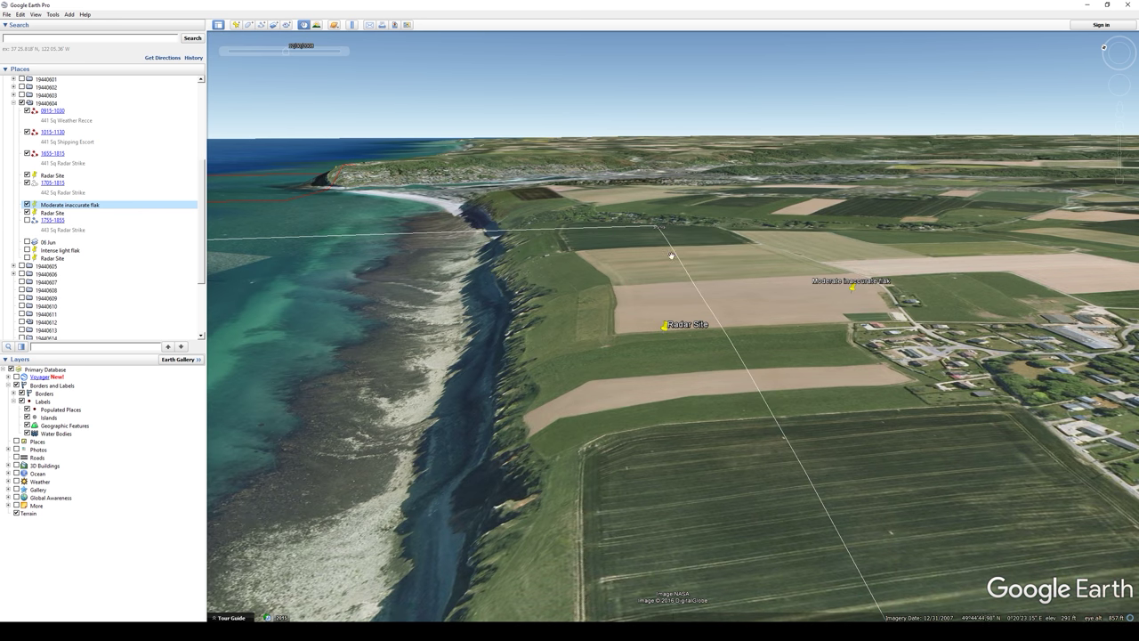
pyautogui.scroll(-3, 689, 261)
pyautogui.scroll(-5, 681, 175)
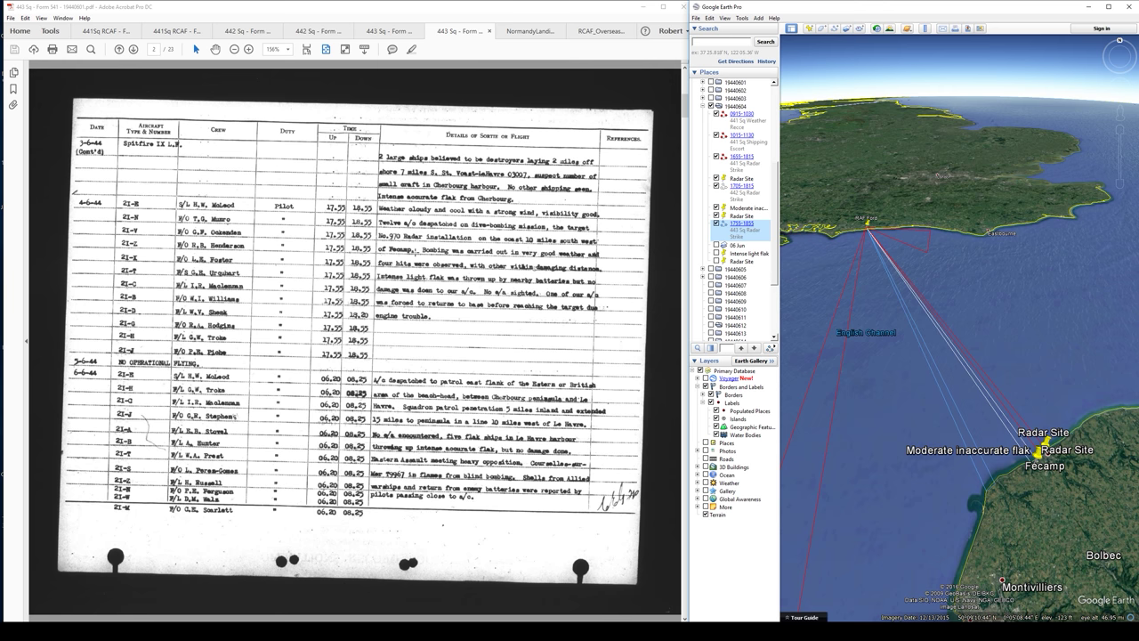
# - Fly the map to the Radar Site placemark listed under 06 Jun
pyautogui.doubleClick(741, 262)
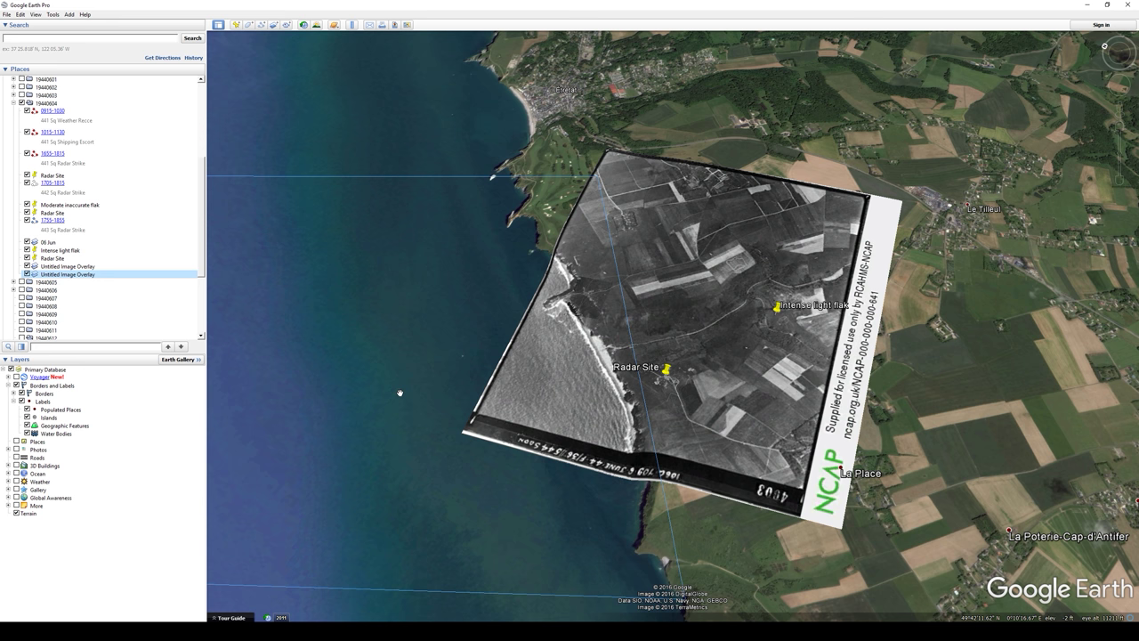
# - Pan and zoom over the 1944 photo to centre the Radar Site on the installation, then zoom out
pyautogui.scroll(5, 656, 381)
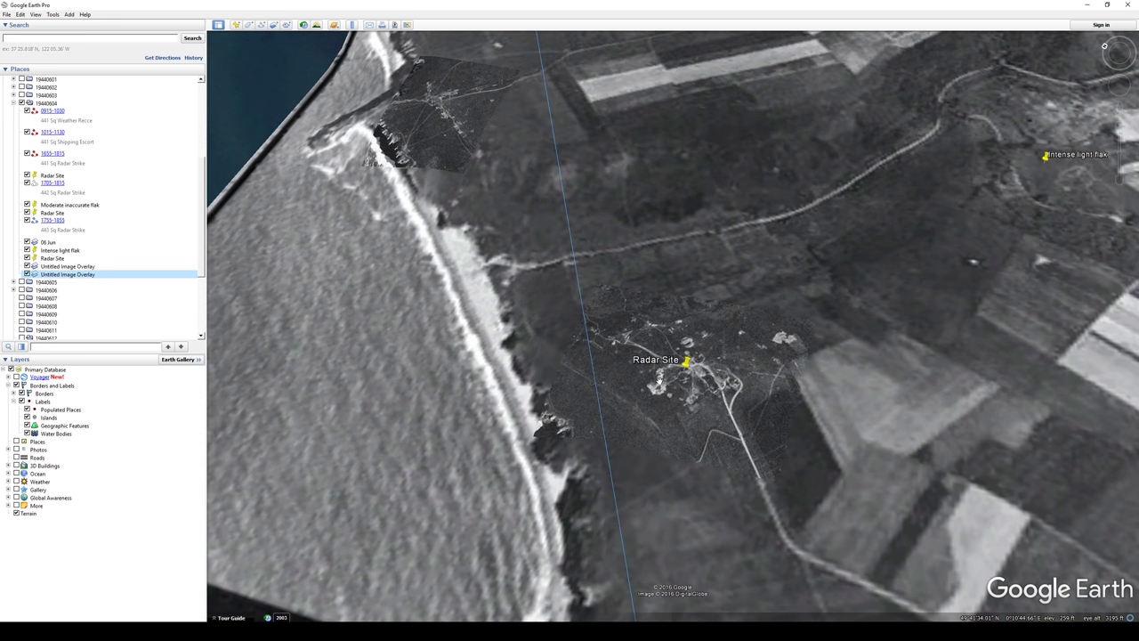
pyautogui.moveTo(661, 381); pyautogui.dragTo(595, 408)
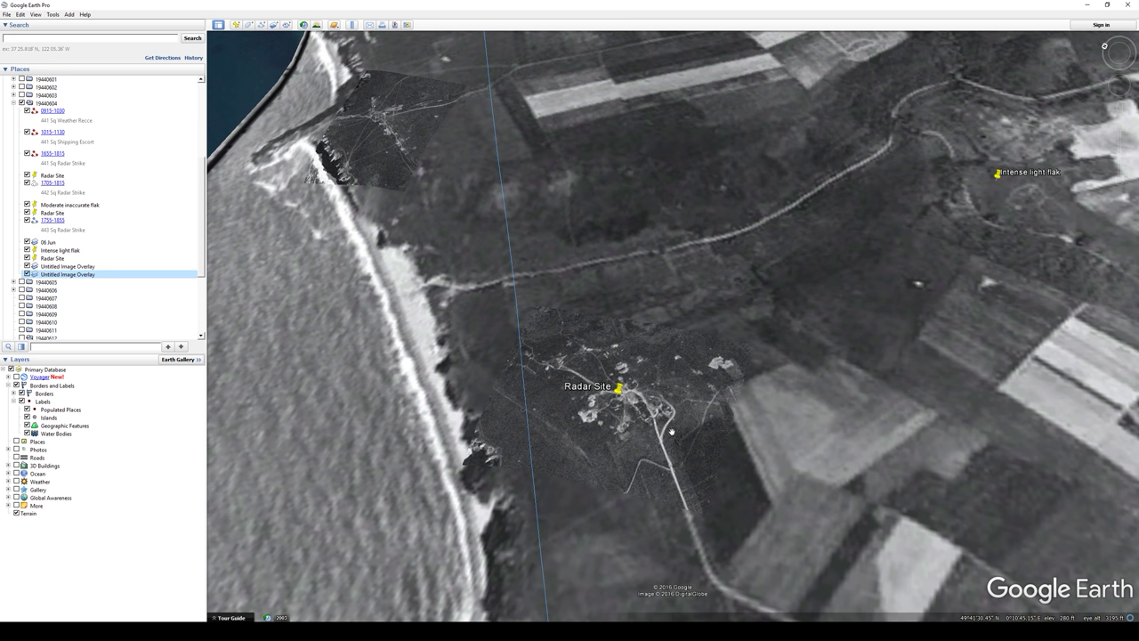
pyautogui.moveTo(477, 143); pyautogui.dragTo(685, 374)
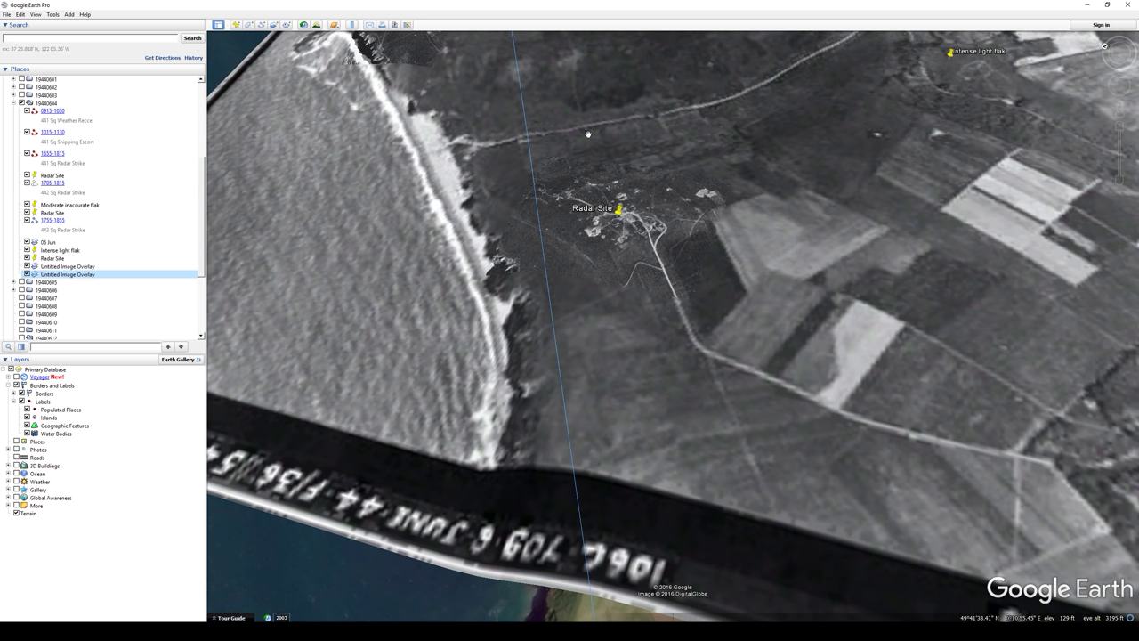
pyautogui.moveTo(586, 134); pyautogui.dragTo(667, 382)
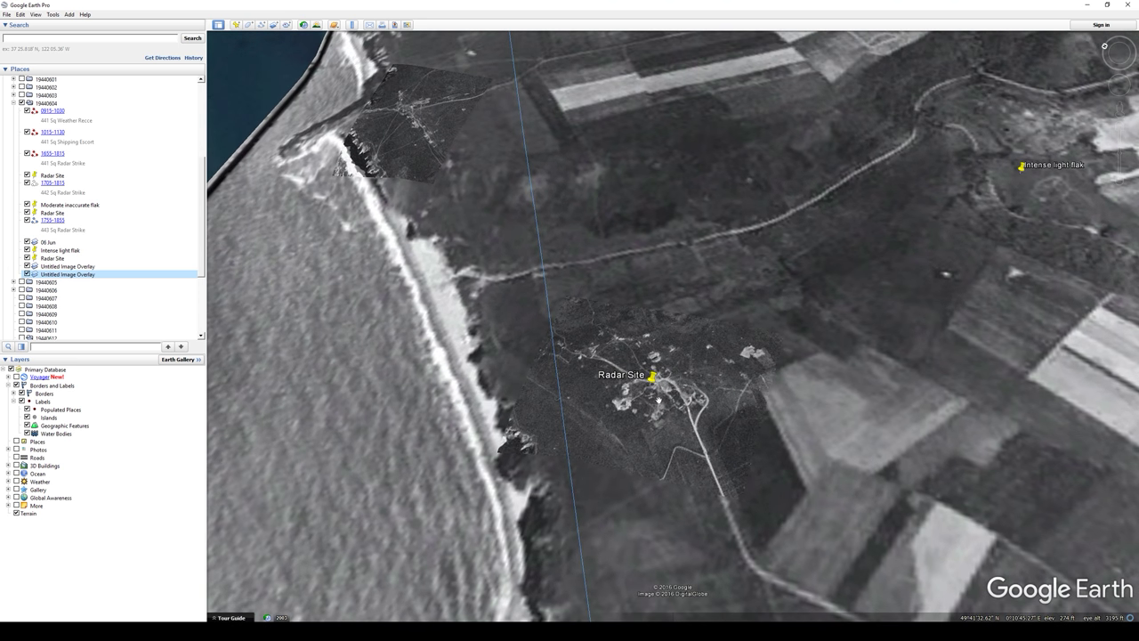
pyautogui.scroll(-3, 648, 402)
pyautogui.scroll(-2, 546, 315)
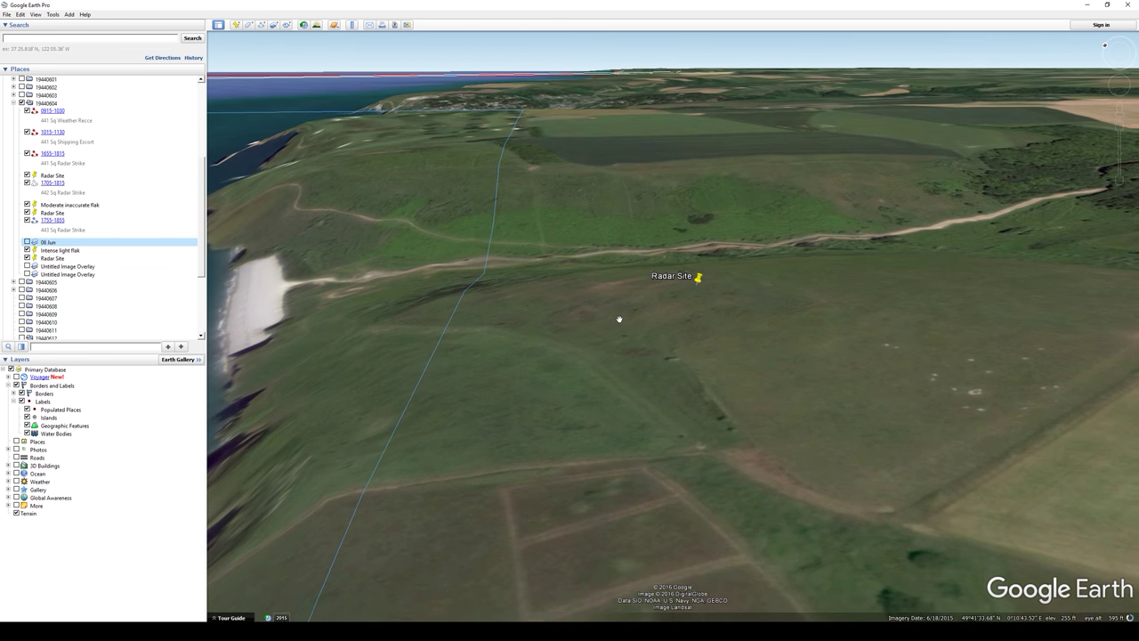
# - Tilt to a top-down view of the Radar Site clifftop, zoom out, and select the second image overlay
pyautogui.moveTo(620, 318); pyautogui.dragTo(625, 210)
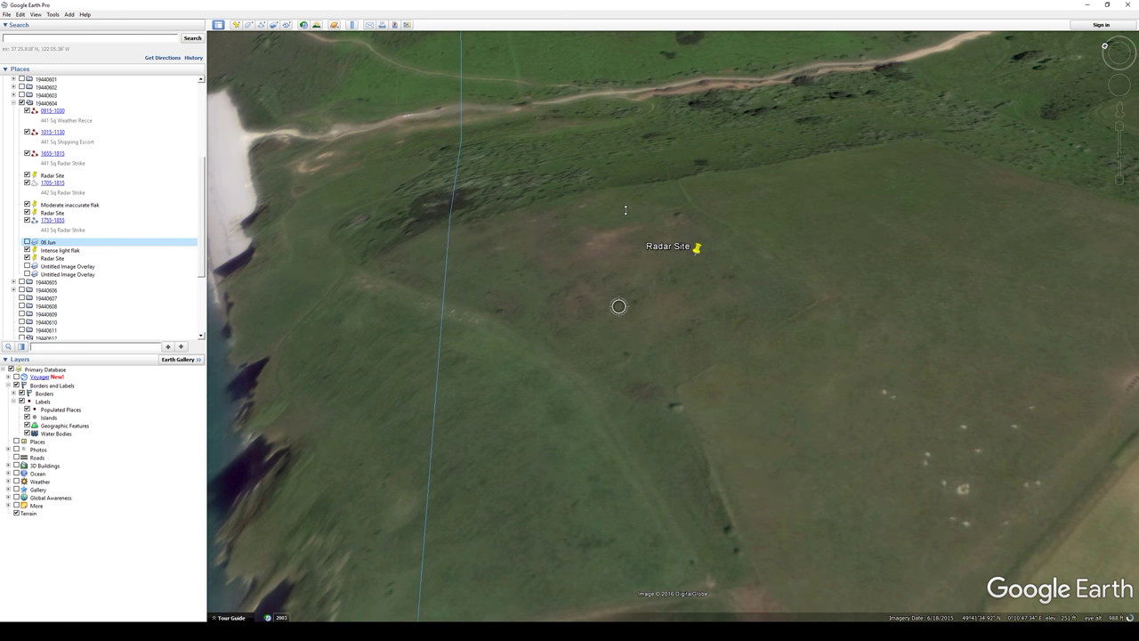
pyautogui.scroll(-3, 638, 305)
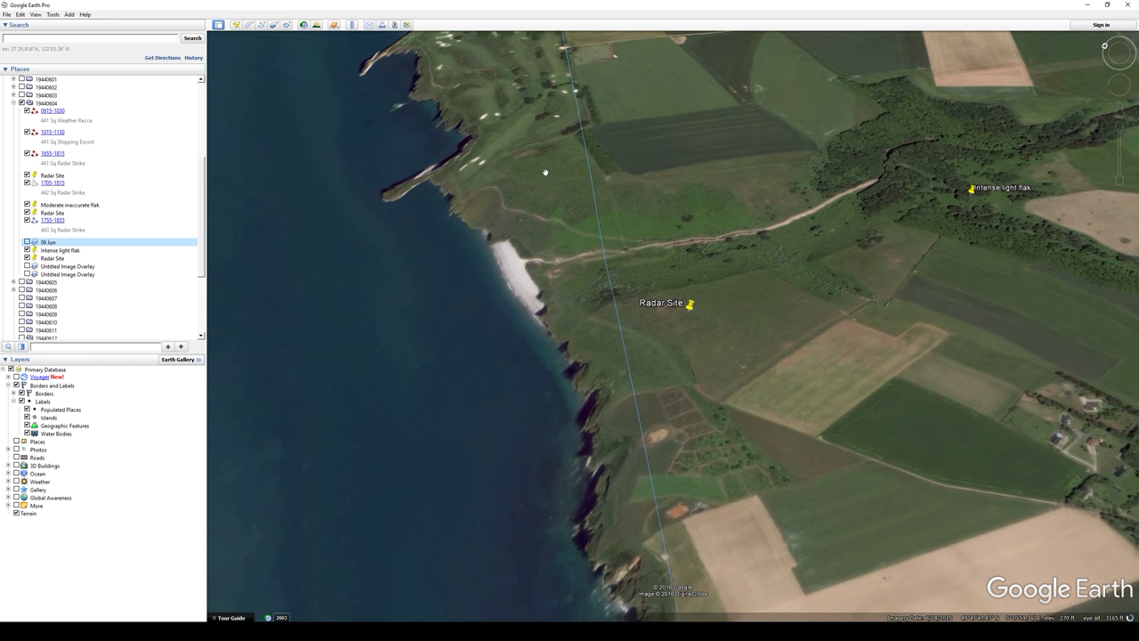
pyautogui.press('Down')
pyautogui.press('Down')
pyautogui.press('Down')
pyautogui.press('Down')
pyautogui.scroll(3, 503, 167)
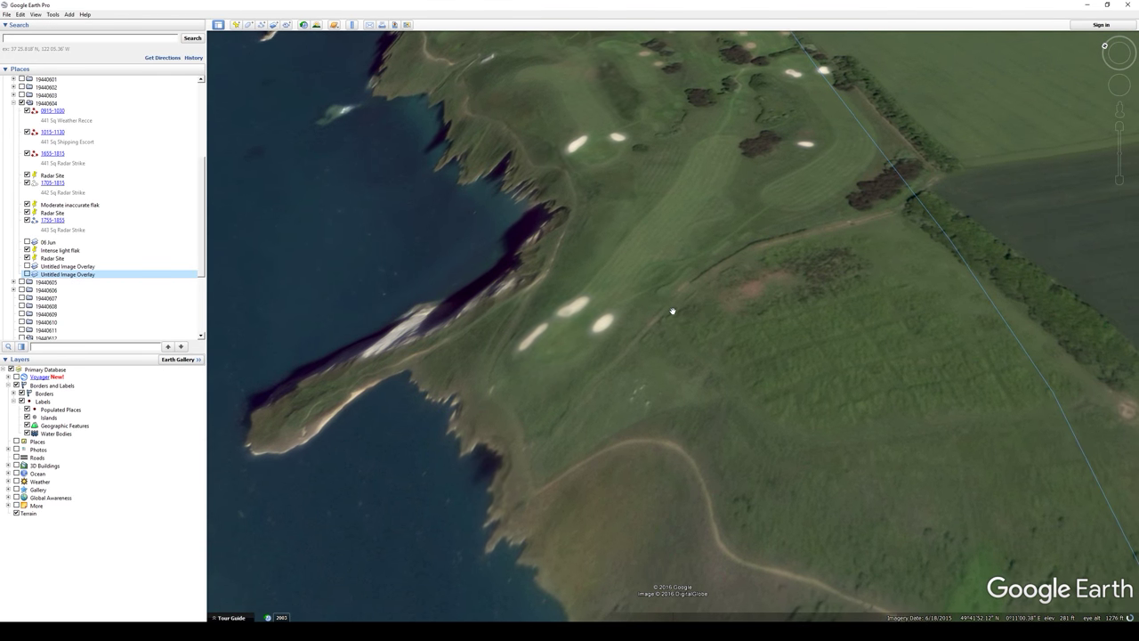
# - Zoom out from the radar site to a wider view of the clifftop coast and fields
pyautogui.scroll(-2, 681, 312)
pyautogui.scroll(-4, 673, 311)
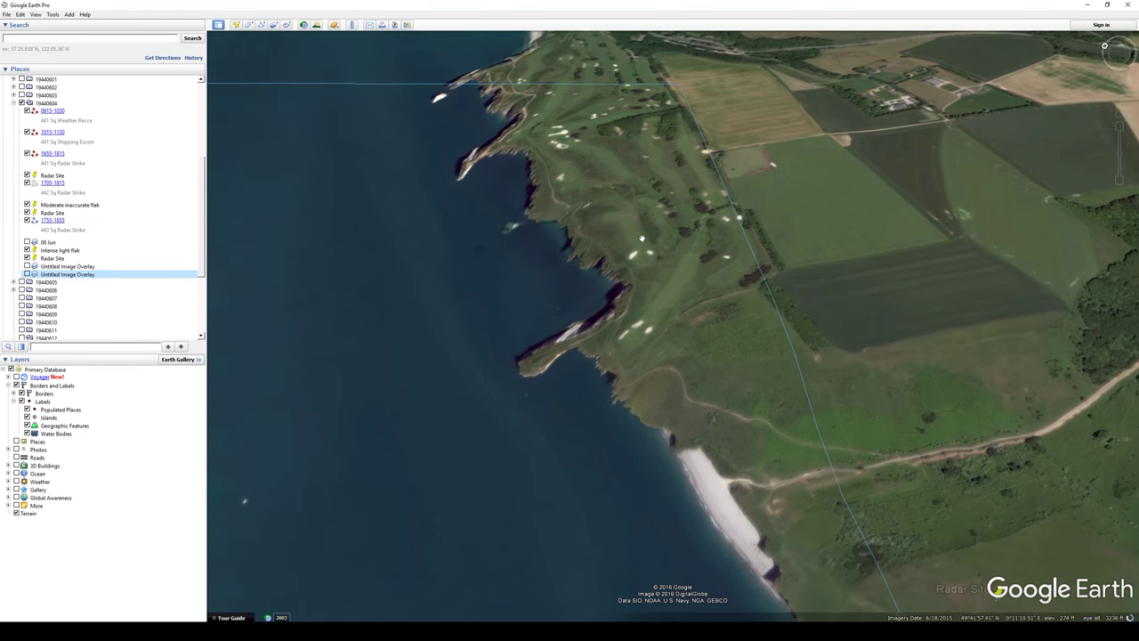